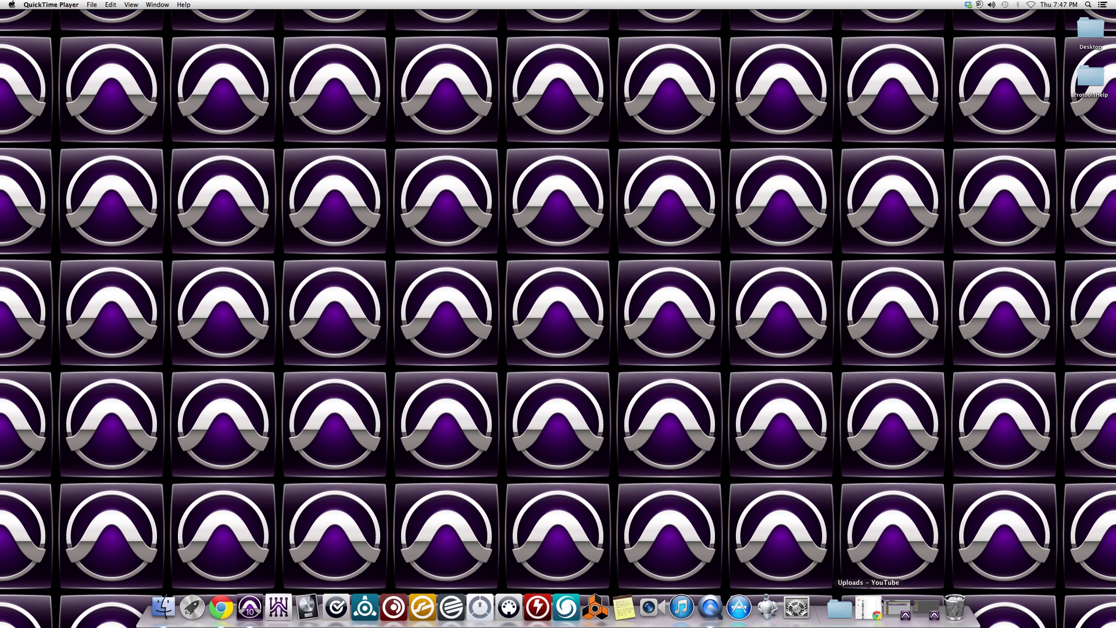
# Step: Restore the Pro Tools session and try Selector-tool selections on the MIDI and green tracks
pyautogui.click(894, 610)
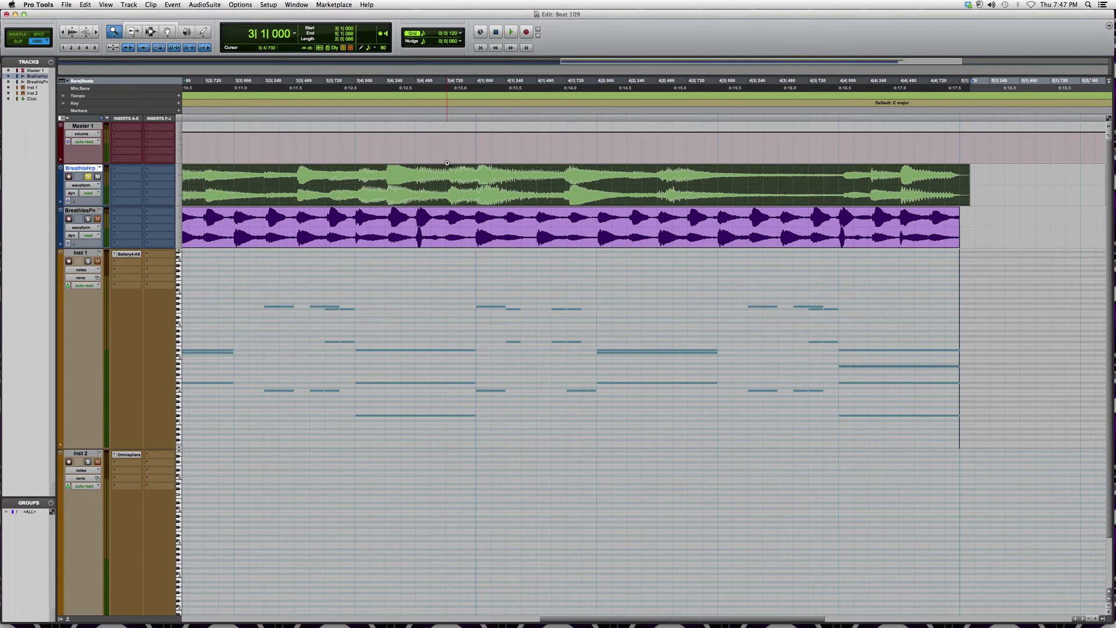
pyautogui.click(151, 33)
pyautogui.moveTo(476, 349); pyautogui.dragTo(672, 275)
pyautogui.moveTo(400, 184); pyautogui.dragTo(597, 183)
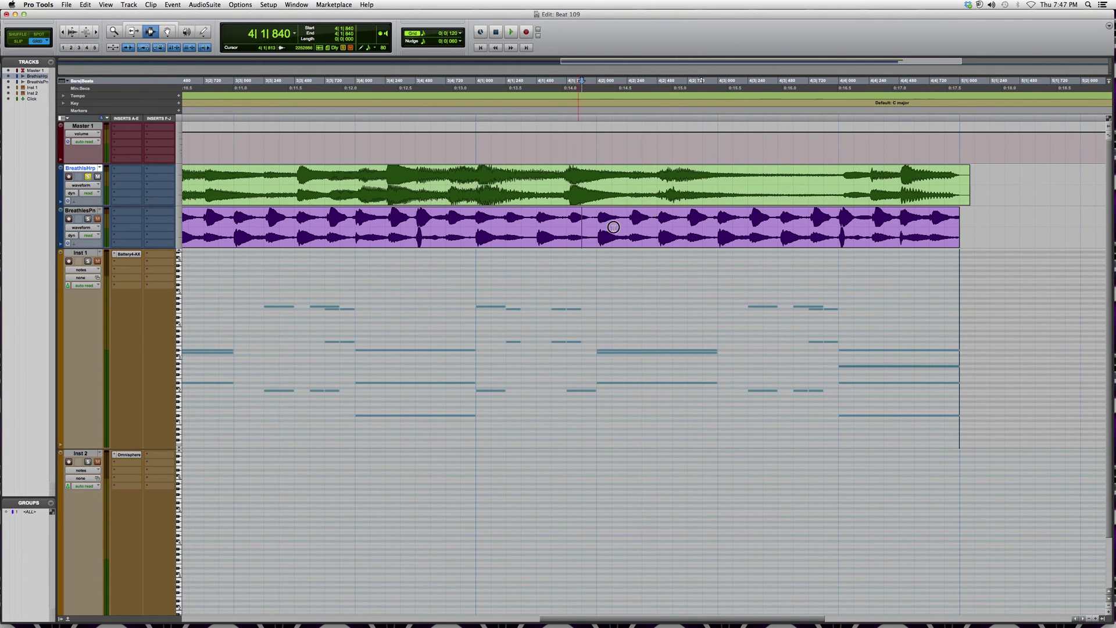
# Step: Select an earlier section of the purple clip and zoom in one step with the Zoomer
pyautogui.moveTo(581, 227); pyautogui.dragTo(703, 229)
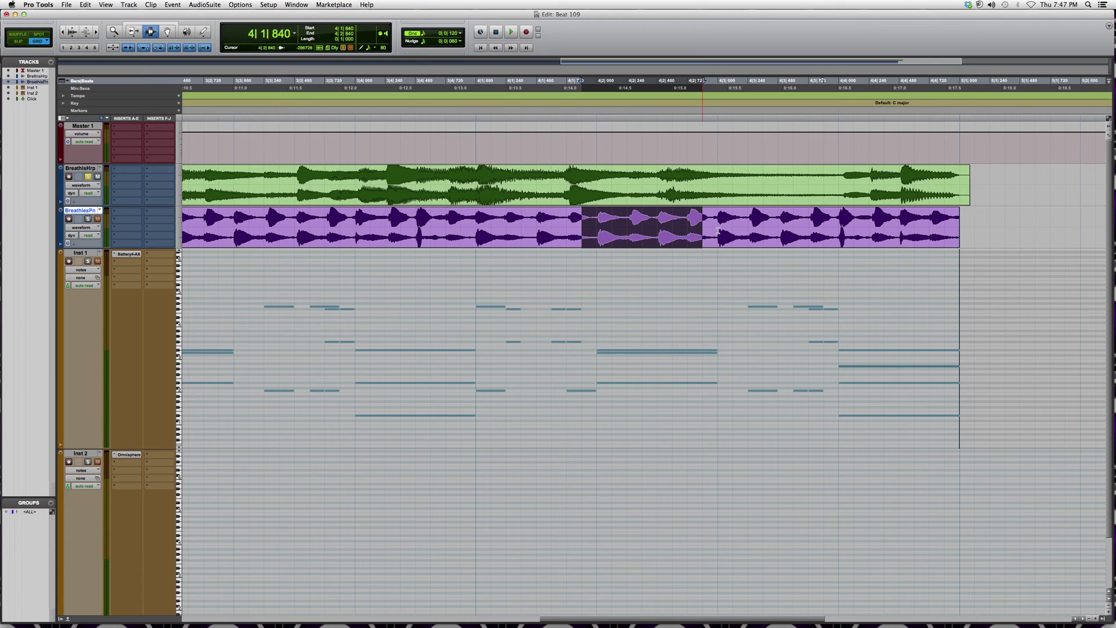
pyautogui.click(748, 228)
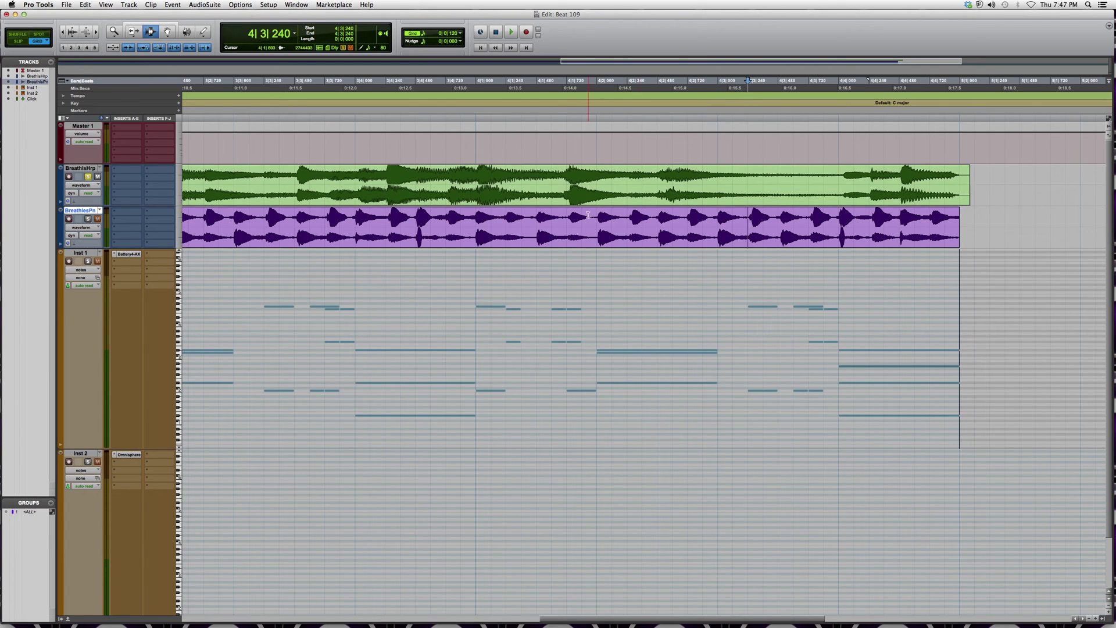
pyautogui.moveTo(569, 228); pyautogui.dragTo(460, 228)
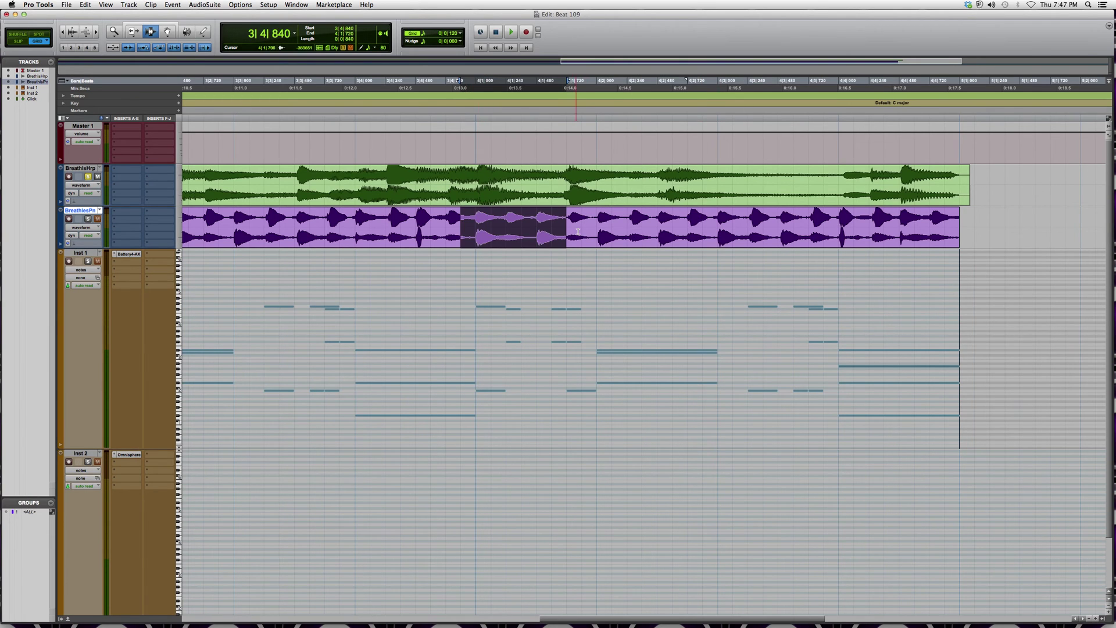
pyautogui.click(116, 32)
pyautogui.press('super+bracketright')
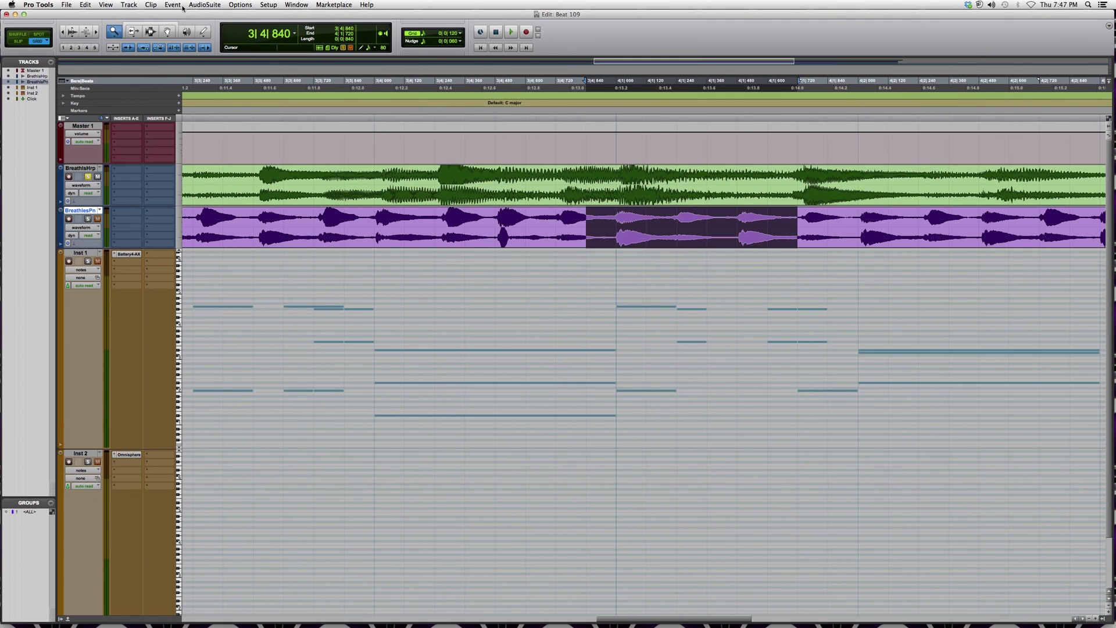
# Step: Clear the old selection and select a fresh section of the purple clip with the Selector
pyautogui.click(149, 32)
pyautogui.click(345, 305)
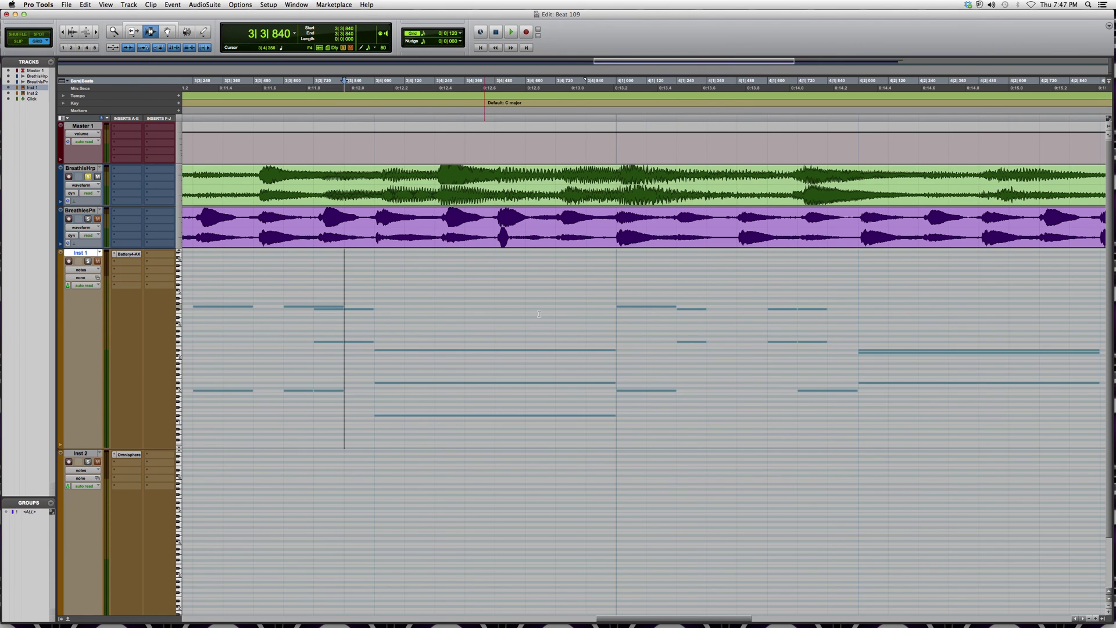
pyautogui.click(737, 349)
pyautogui.moveTo(525, 223); pyautogui.dragTo(757, 220)
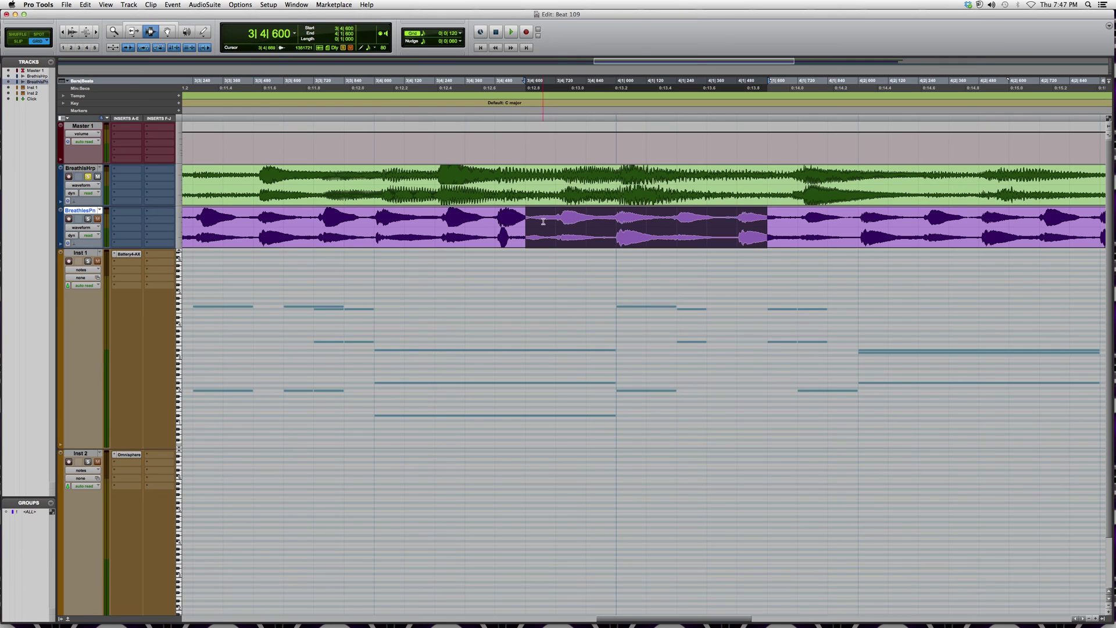
# Step: Delete the selected audio and extend the right clip into the gap, then undo and deselect
pyautogui.press('Delete')
pyautogui.moveTo(767, 223); pyautogui.dragTo(679, 221)
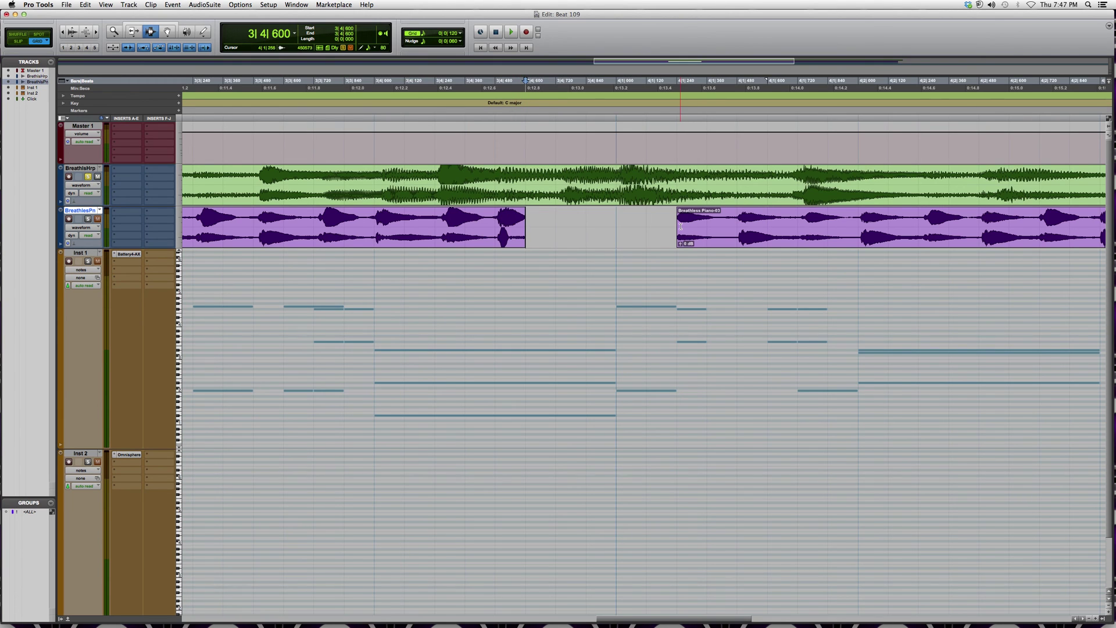
pyautogui.press('super+z')
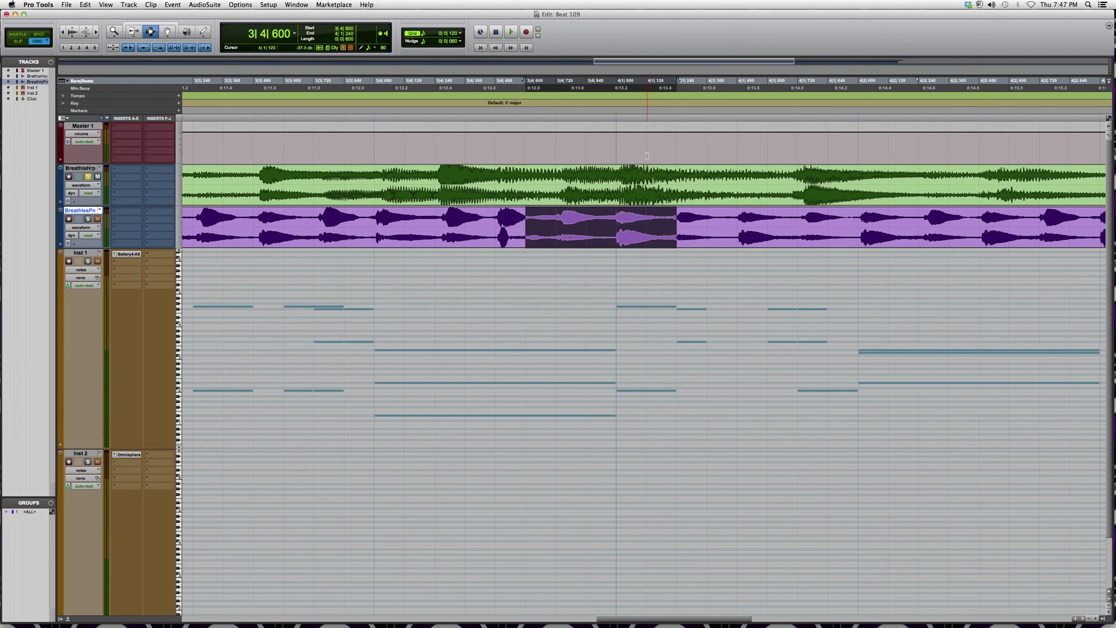
pyautogui.click(647, 145)
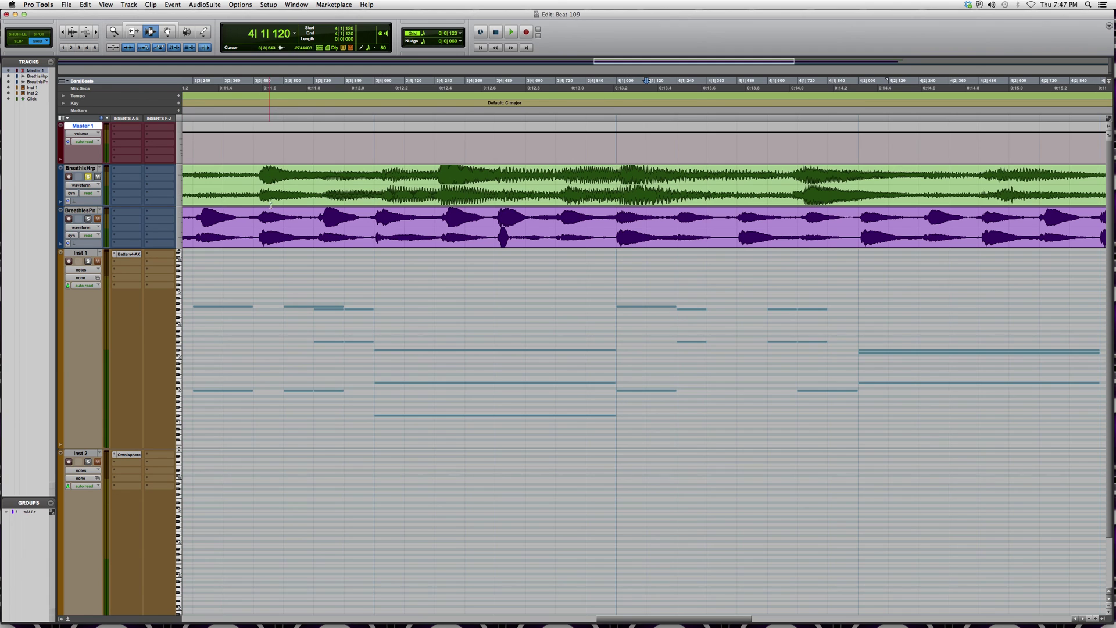
# Step: Switch to QuickTime Player with Cmd+Tab, leaving Pro Tools visible behind it
pyautogui.press('super+Tab')
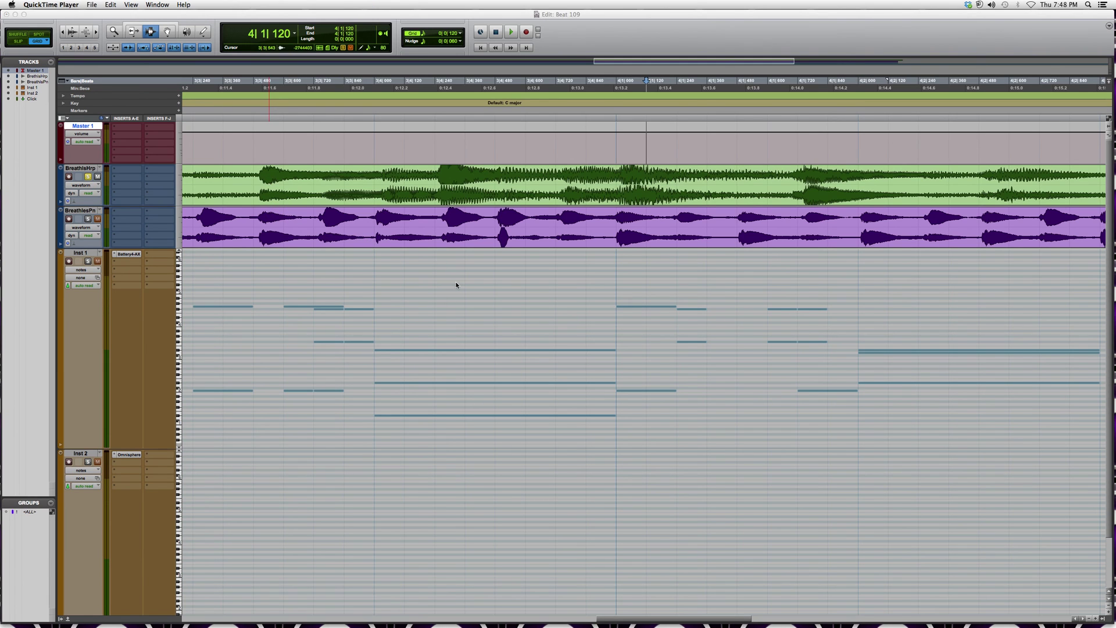